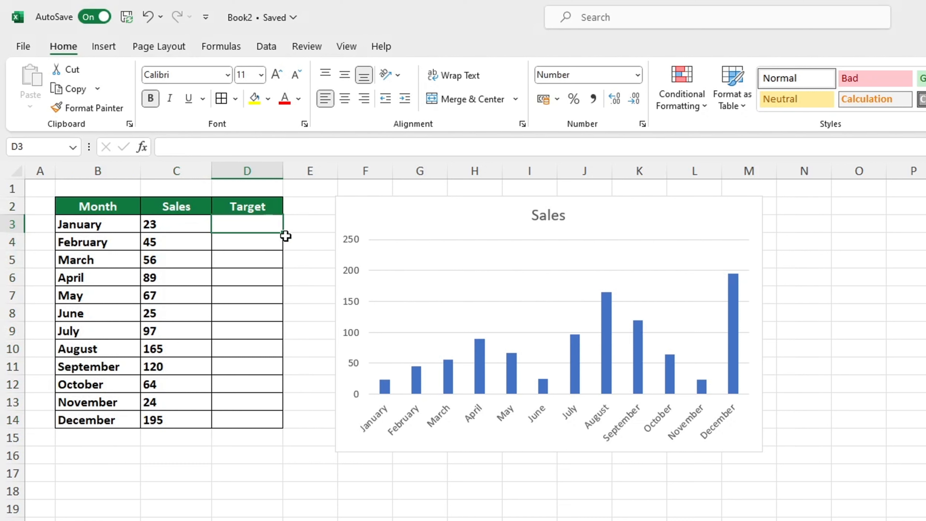
Enter 70 as the January target in D3 and link D4:D14 to it with the absolute reference =$D$3
{"action": "type", "text": "70"}
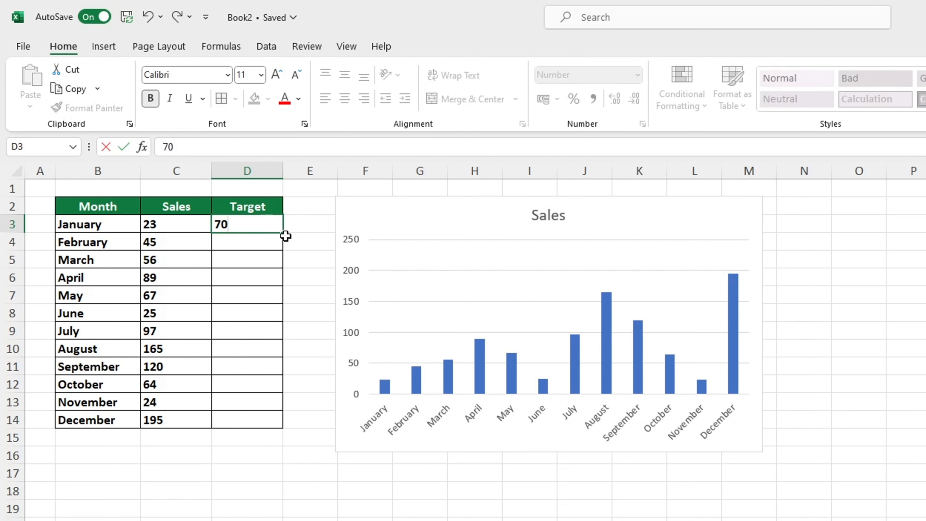
{"action": "key", "text": "Return"}
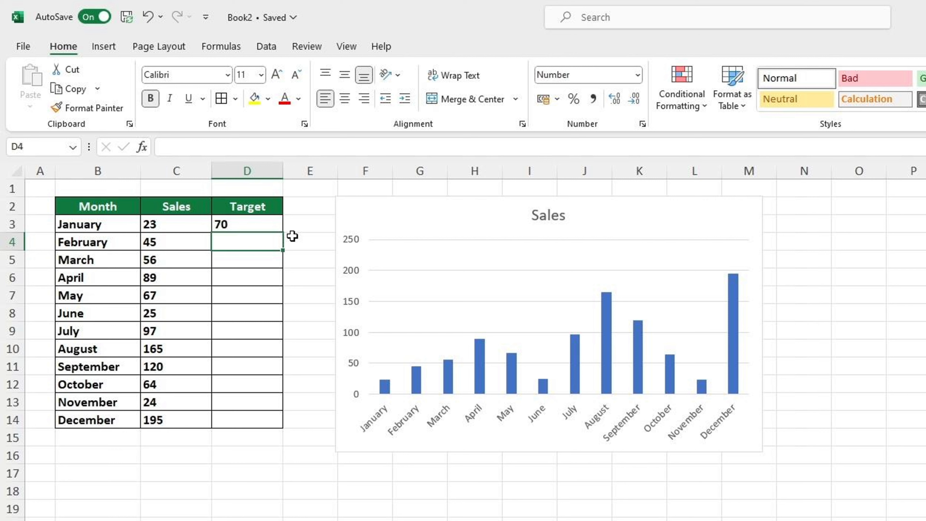
{"action": "type", "text": "="}
{"action": "left_click", "coordinate": [250, 223]}
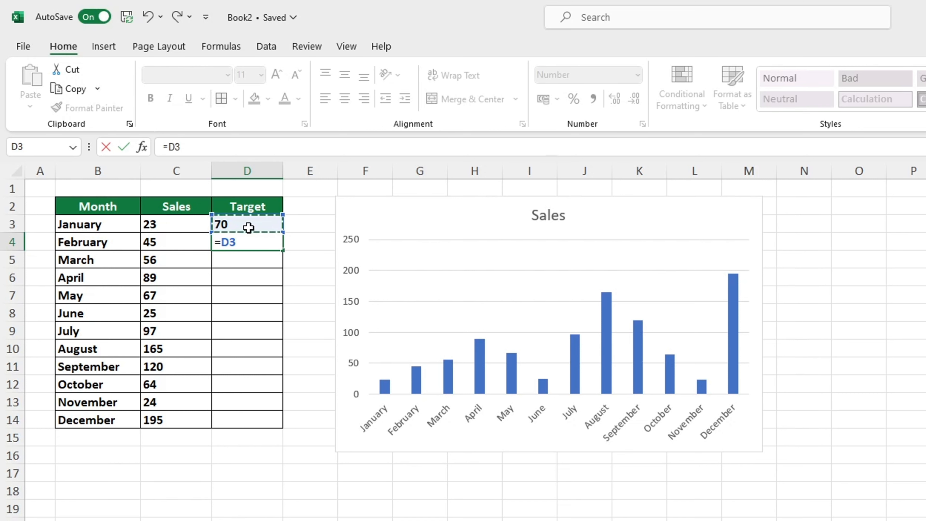
{"action": "left_click", "coordinate": [229, 241]}
{"action": "key", "text": "F4"}
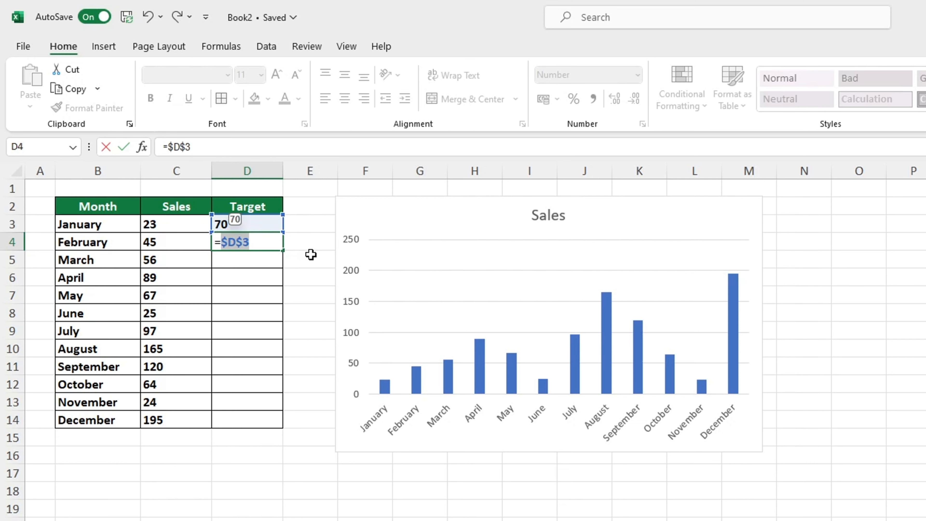
{"action": "key", "text": "Return"}
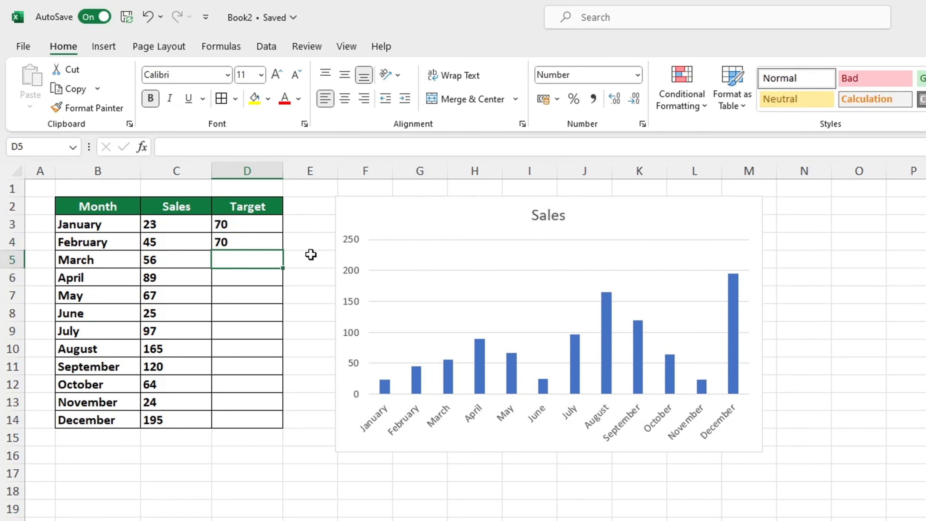
{"action": "left_click", "coordinate": [263, 237]}
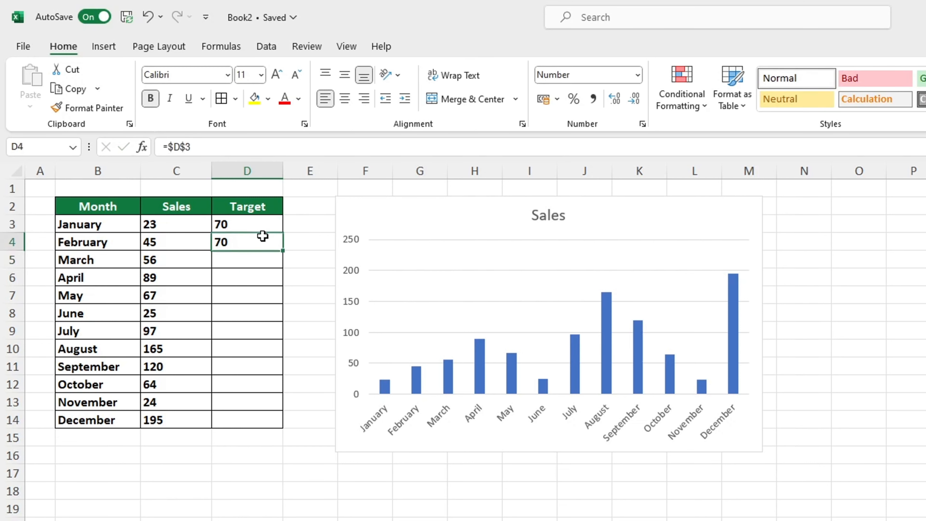
{"action": "left_click_drag", "start_coordinate": [284, 250], "coordinate": [291, 425]}
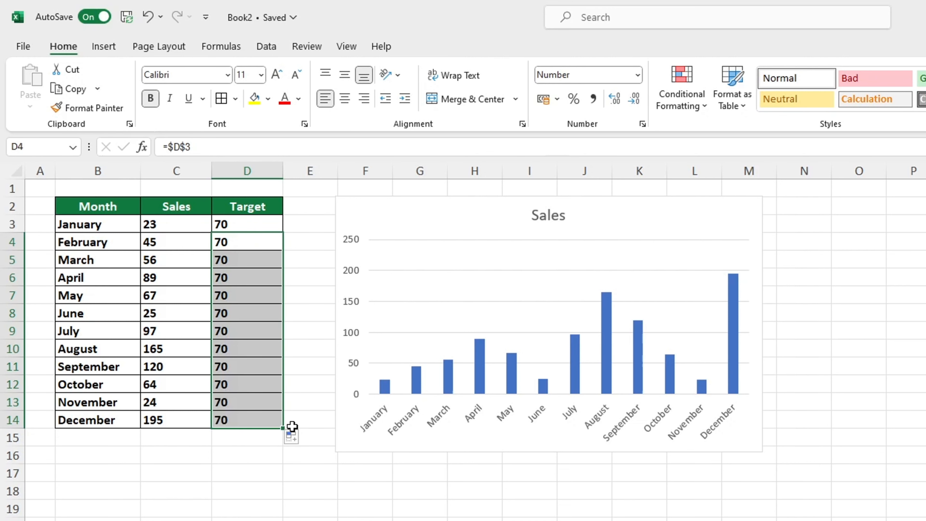
Set the January target in D3 to 60 to update the whole linked Target column
{"action": "left_click", "coordinate": [254, 220]}
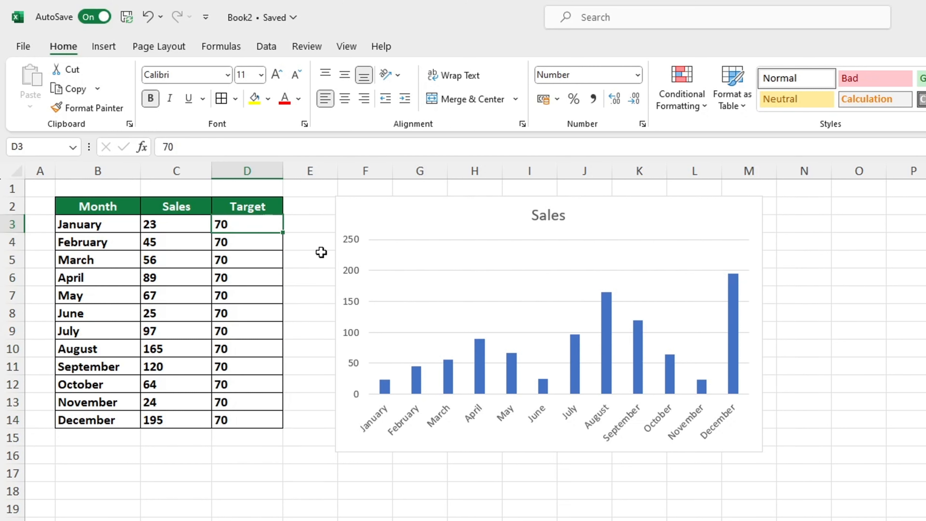
{"action": "type", "text": "60"}
{"action": "key", "text": "Return"}
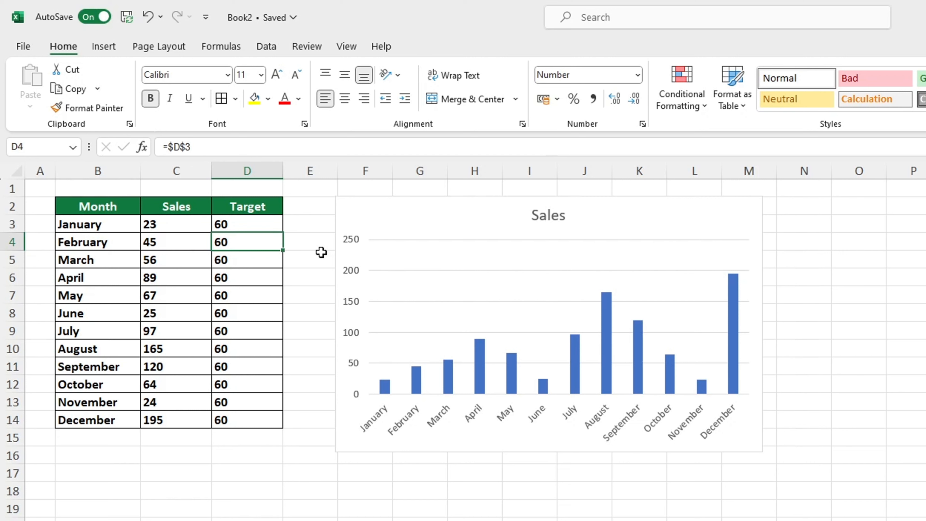
Extend the Sales chart's data range to include the Target column through D14
{"action": "left_click", "coordinate": [391, 292]}
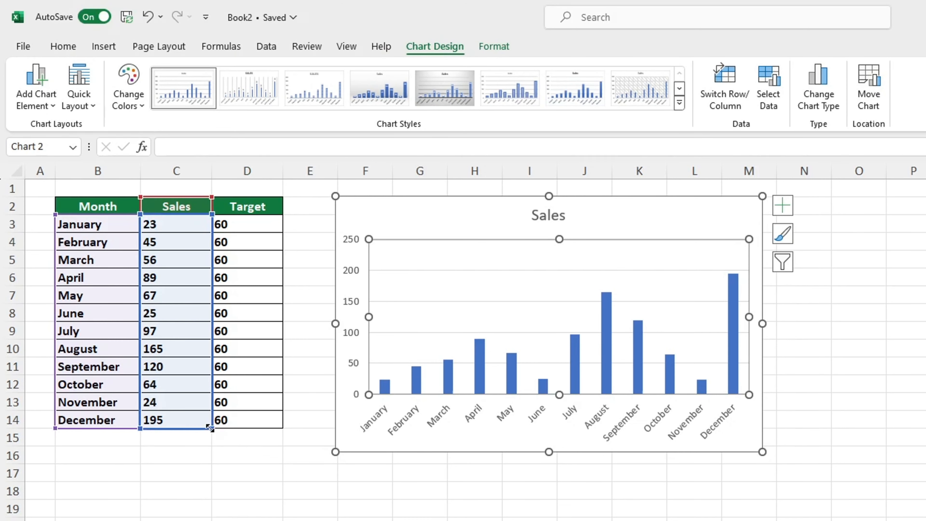
{"action": "left_click_drag", "start_coordinate": [211, 428], "coordinate": [277, 430]}
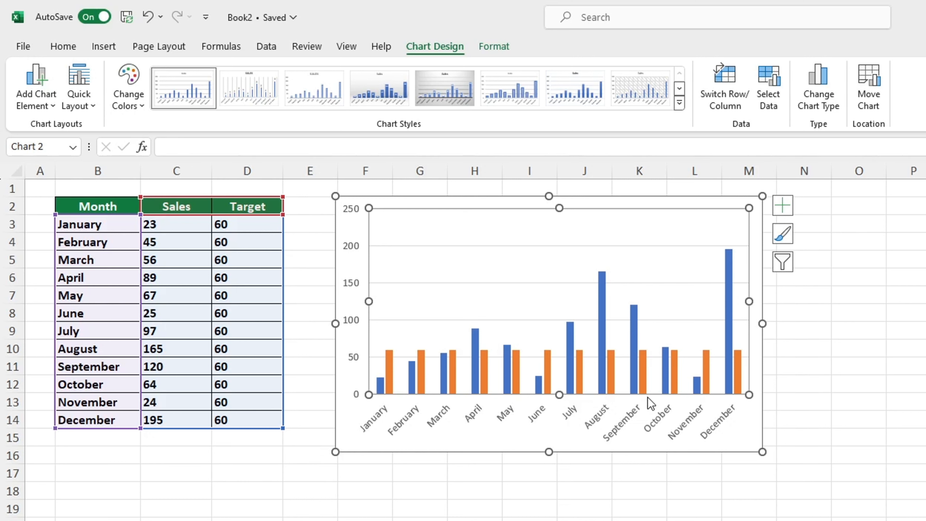
Change the chart to a Clustered Column - Line combo, with Sales as clustered columns and Target as a line
{"action": "mouse_move", "coordinate": [395, 360]}
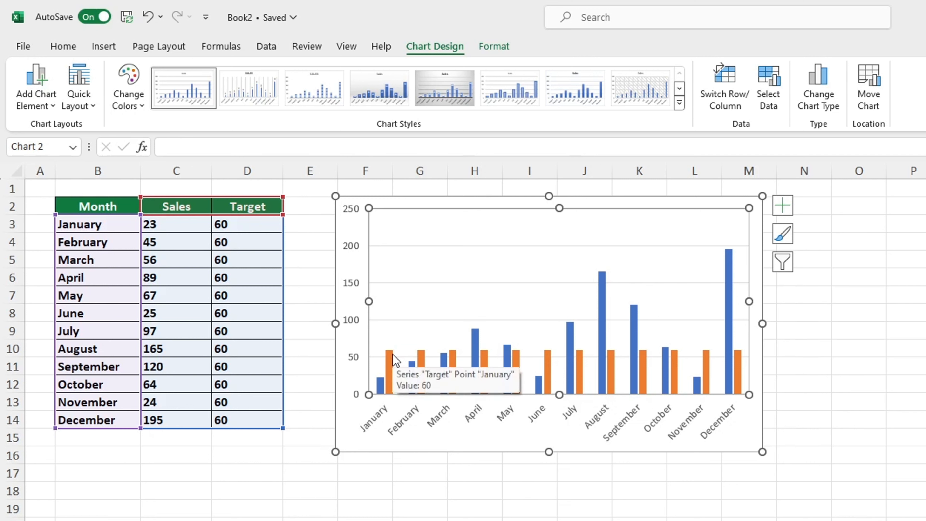
{"action": "left_click", "coordinate": [393, 360]}
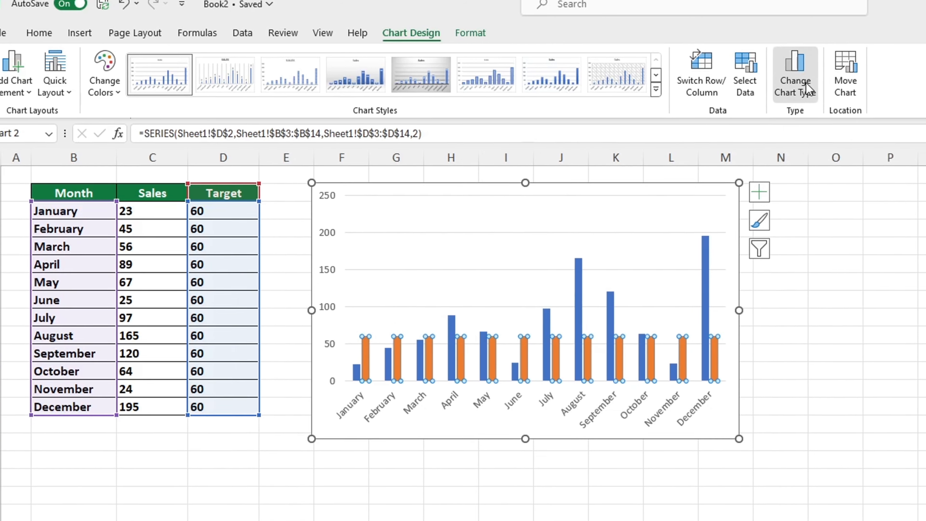
{"action": "left_click", "coordinate": [828, 96]}
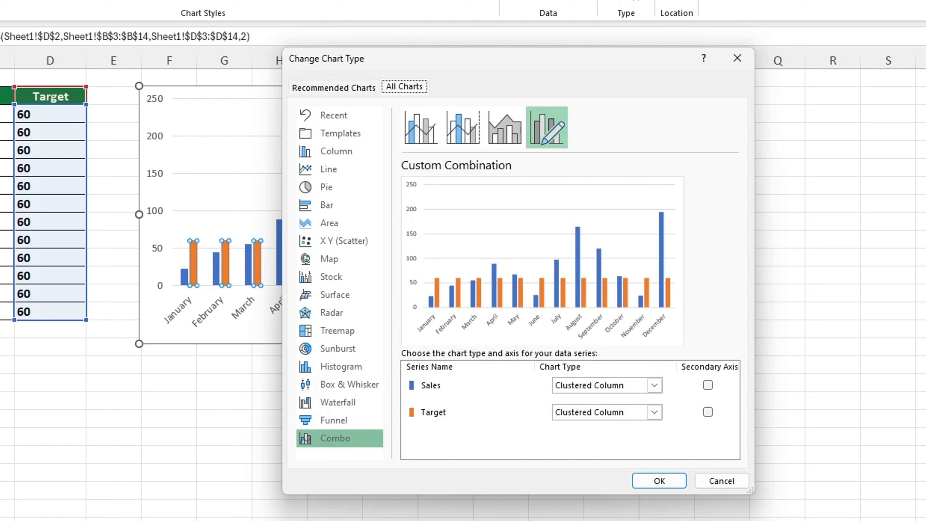
{"action": "left_click", "coordinate": [336, 176]}
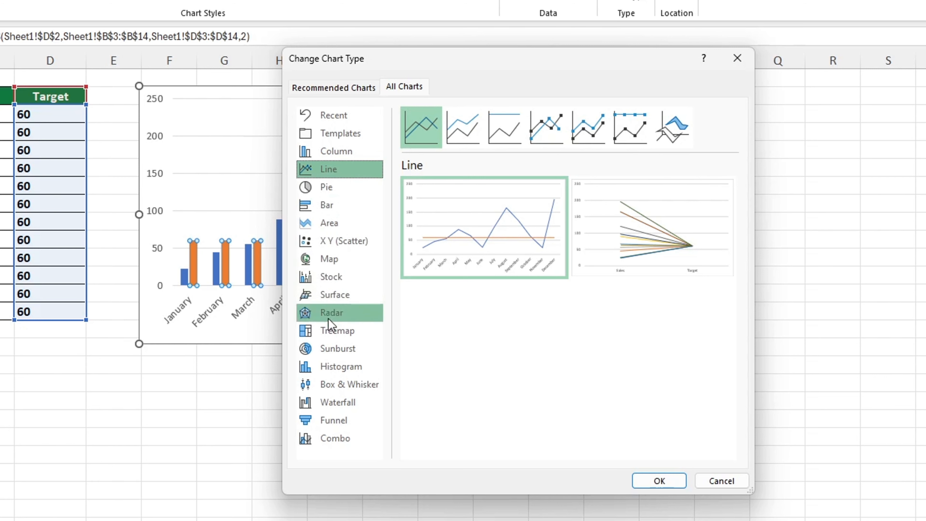
{"action": "left_click", "coordinate": [345, 444]}
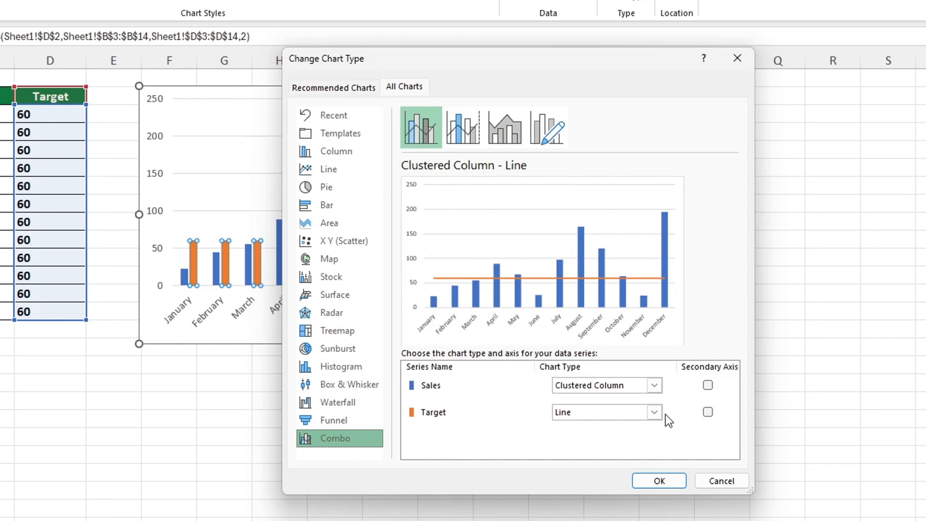
{"action": "left_click", "coordinate": [655, 415]}
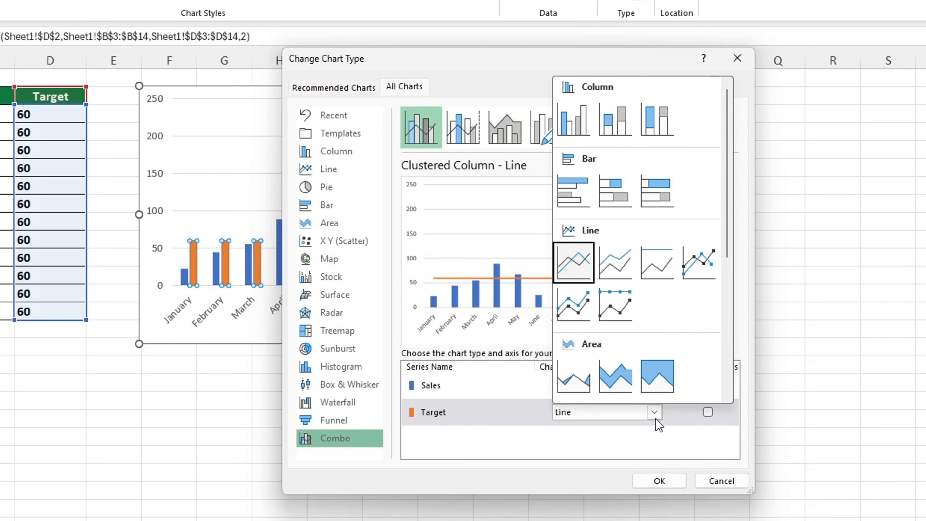
{"action": "left_click", "coordinate": [655, 419]}
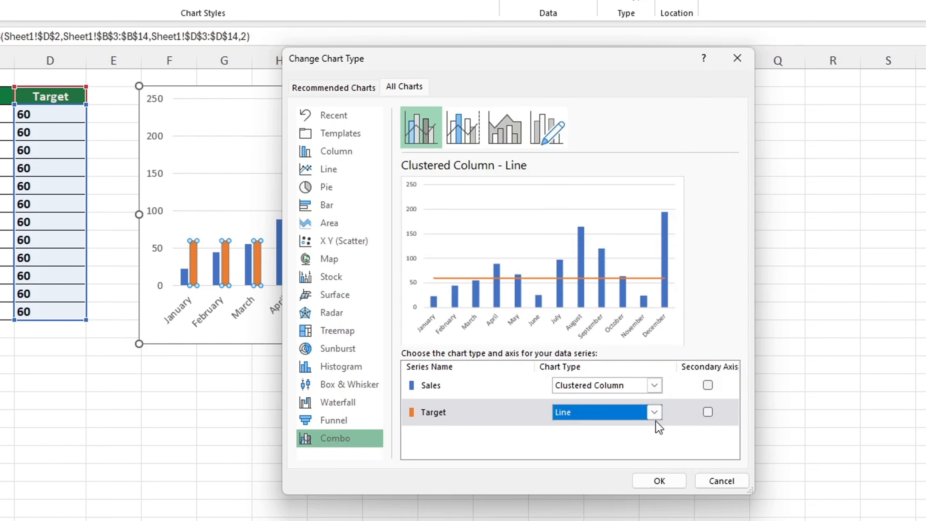
{"action": "left_click", "coordinate": [663, 481]}
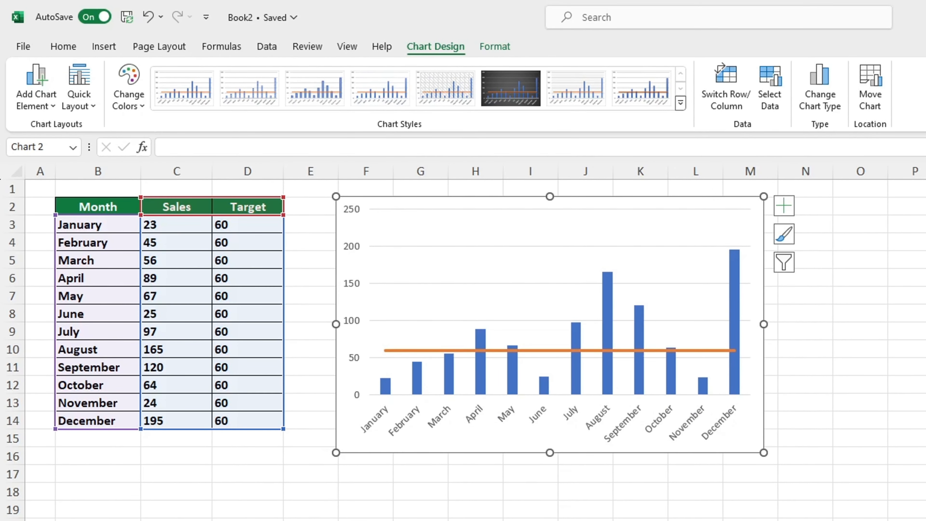
Set the target in D3 to 80 to move the chart's target line
{"action": "left_click", "coordinate": [260, 223]}
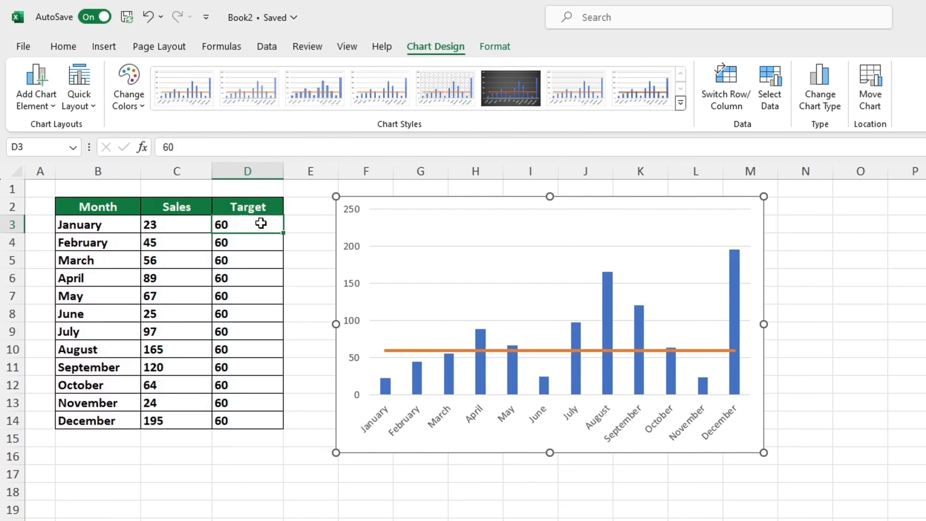
{"action": "type", "text": "80"}
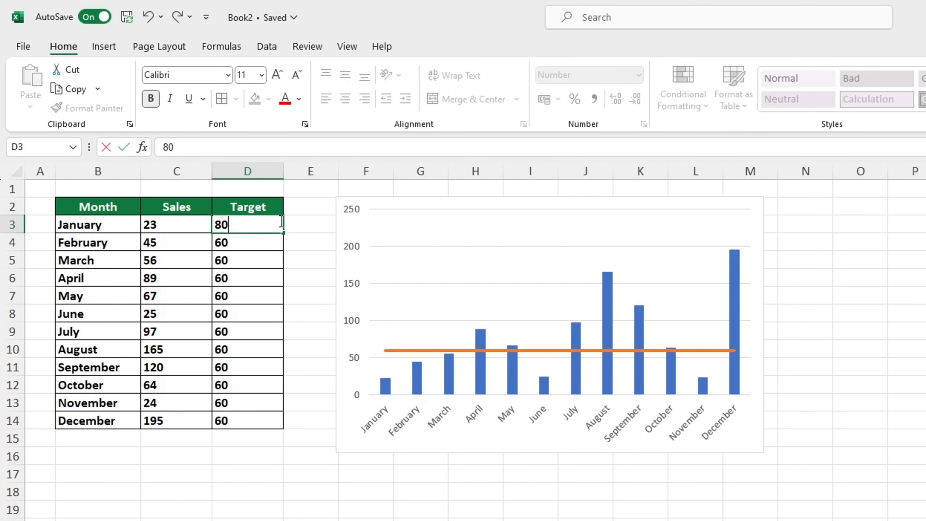
{"action": "key", "text": "Return"}
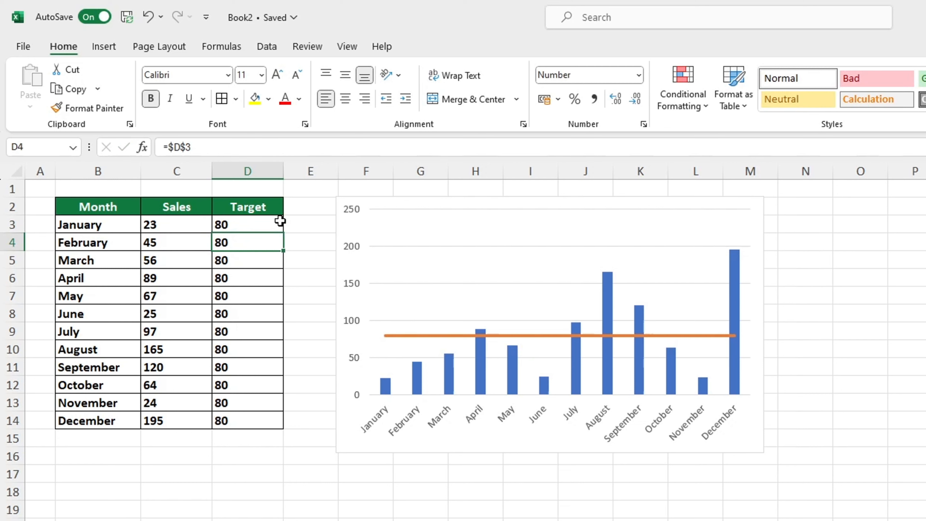
Change the target in D3 to 86 to shift the target line again
{"action": "left_click", "coordinate": [279, 221]}
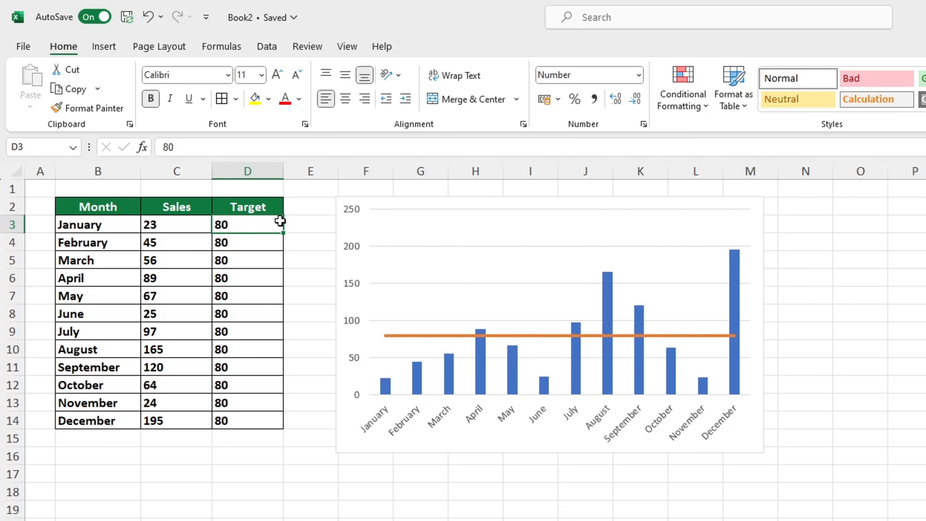
{"action": "type", "text": "86"}
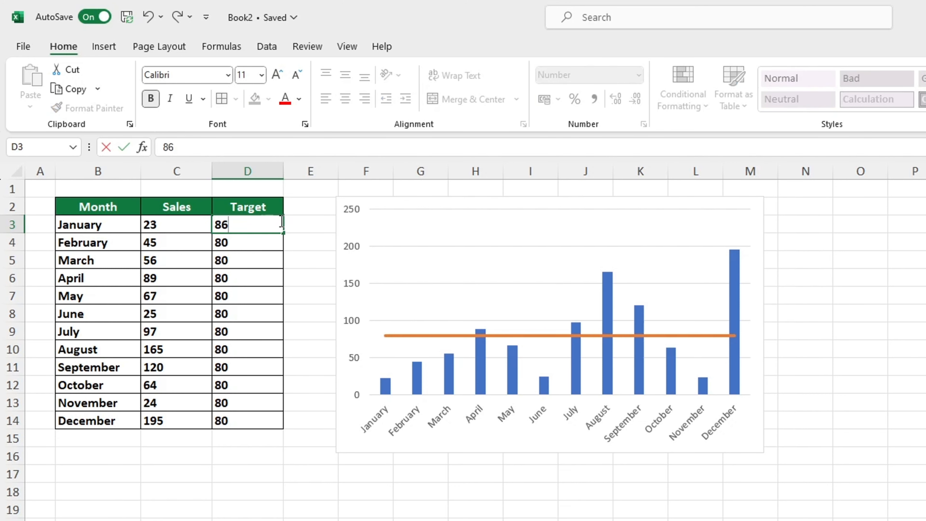
{"action": "key", "text": "Return"}
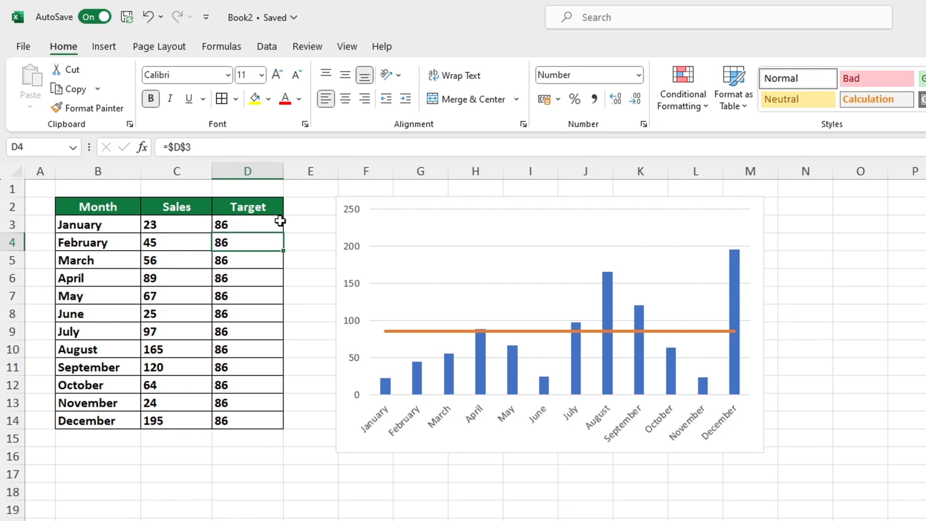
Set the January target in D3 to 50 so the linked months and target line follow
{"action": "left_click", "coordinate": [280, 221]}
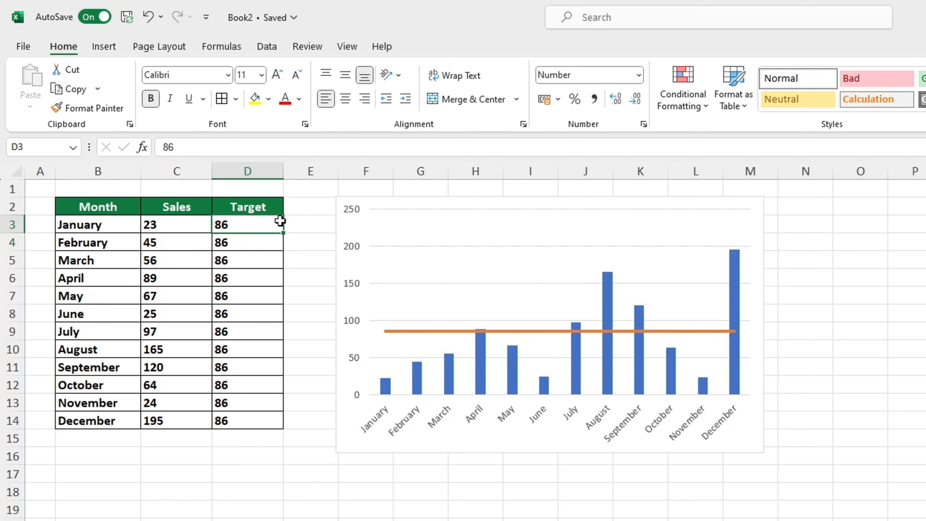
{"action": "type", "text": "50"}
{"action": "key", "text": "Return"}
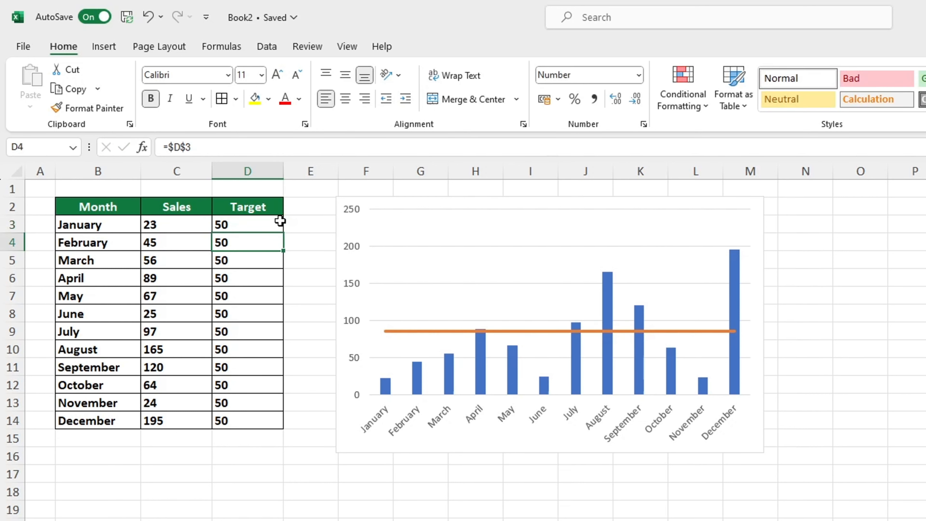